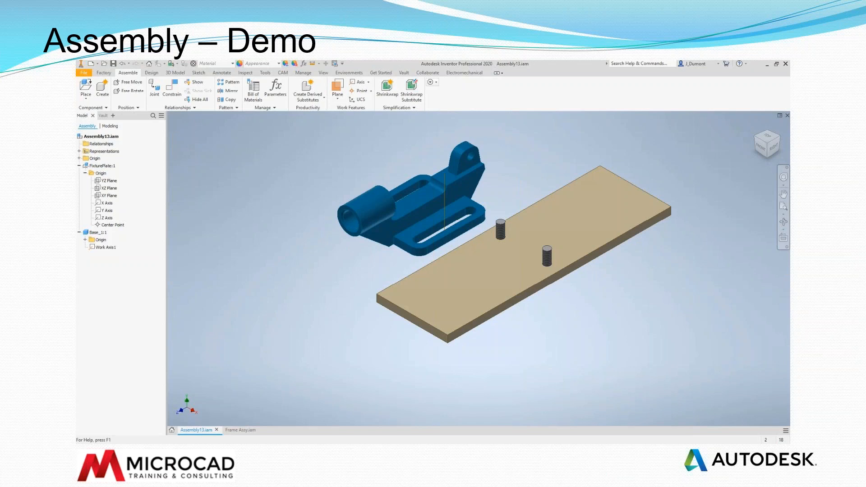
middle_drag(518, 193, 472, 240)
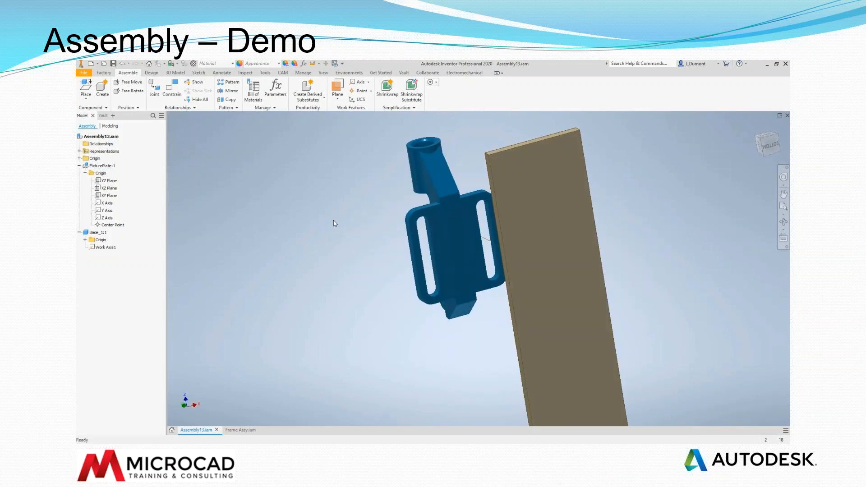
click(154, 90)
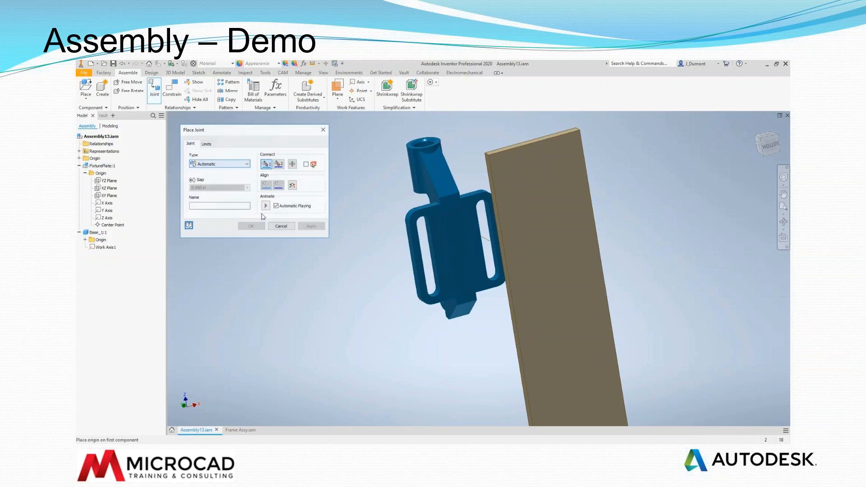
scroll(367, 272, down, 5)
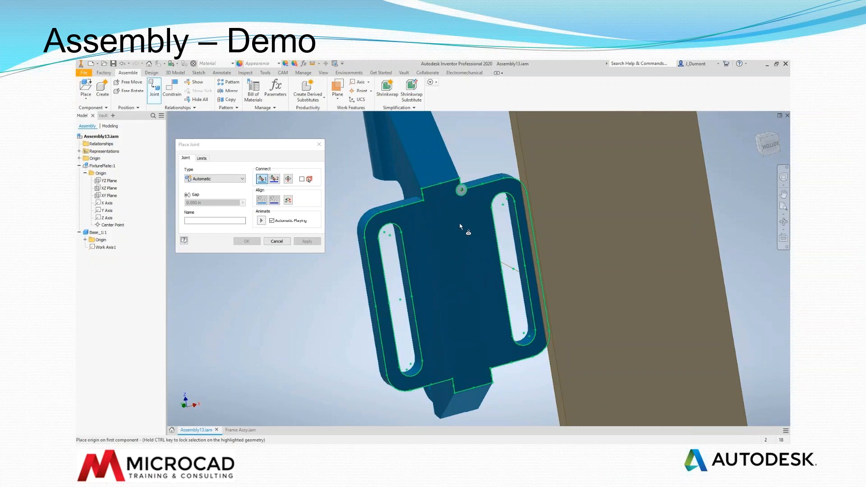
click(515, 268)
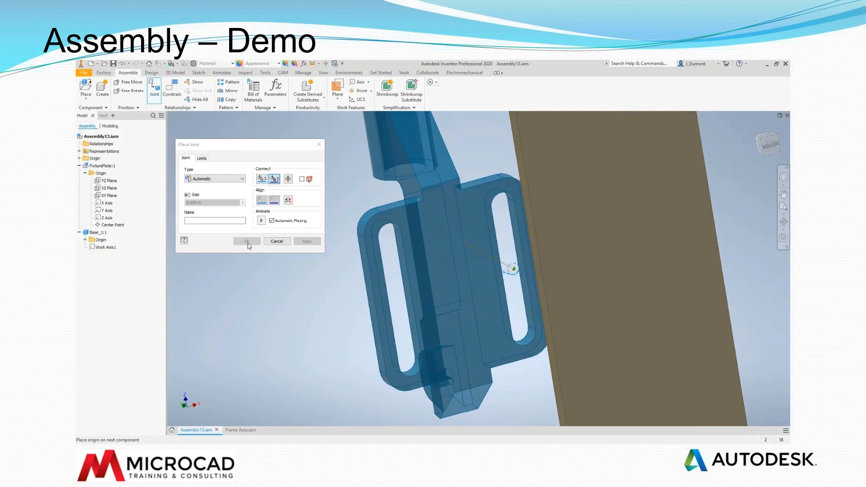
click(754, 130)
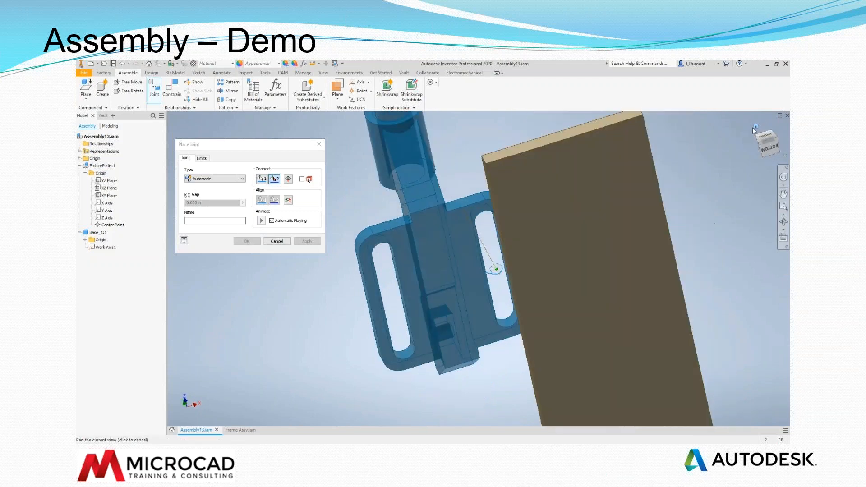
click(755, 128)
click(277, 242)
middle_drag(352, 249, 410, 234)
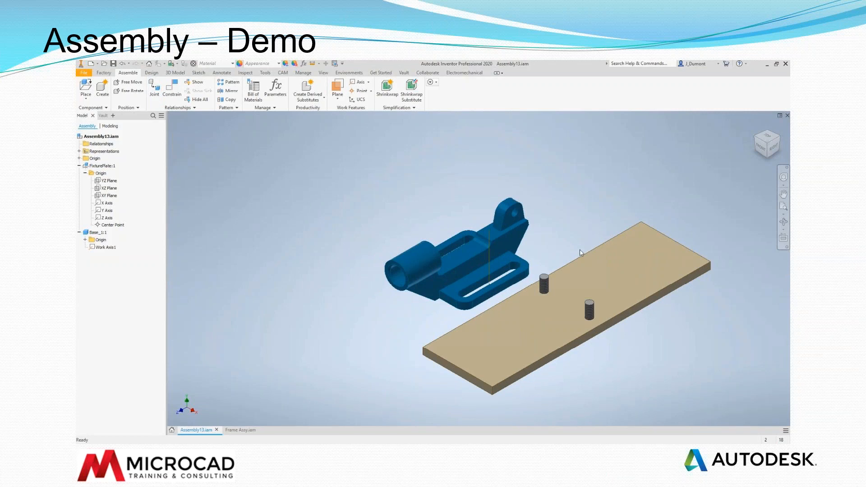
middle_drag(553, 251, 538, 233)
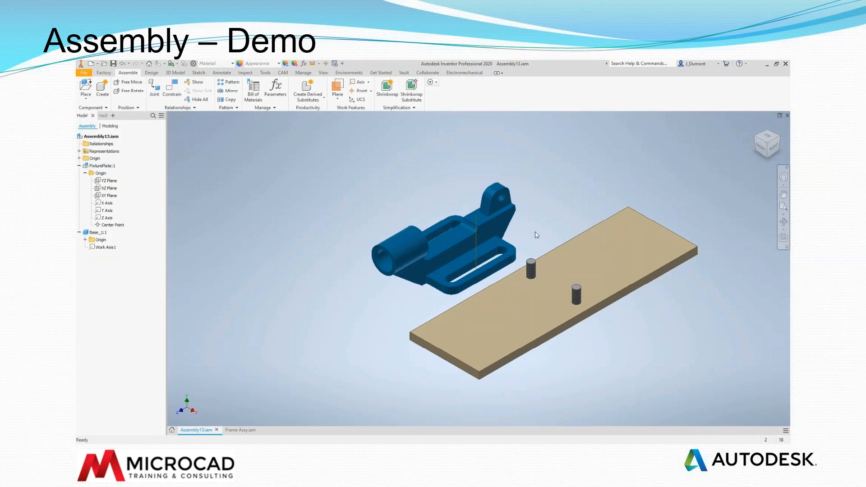
Start a joint and place its first origin on the bracket's bottom face, at the midpoint of the front slot
click(154, 88)
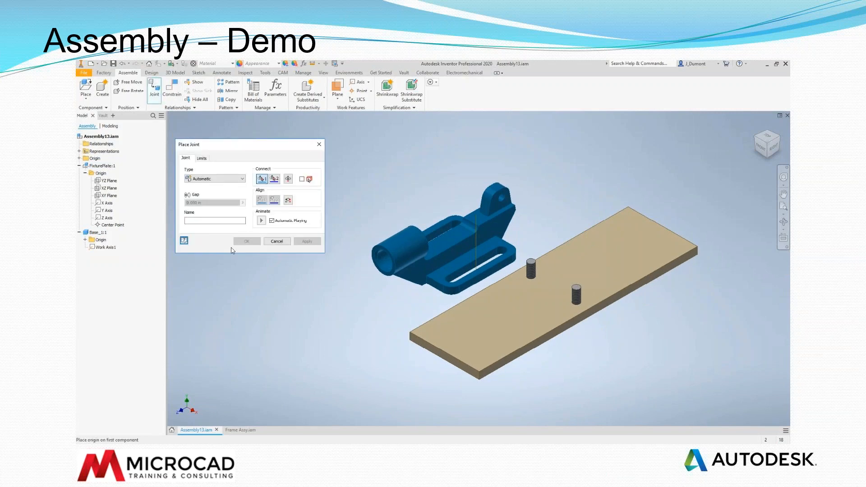
scroll(429, 302, up, 5)
scroll(443, 292, down, 3)
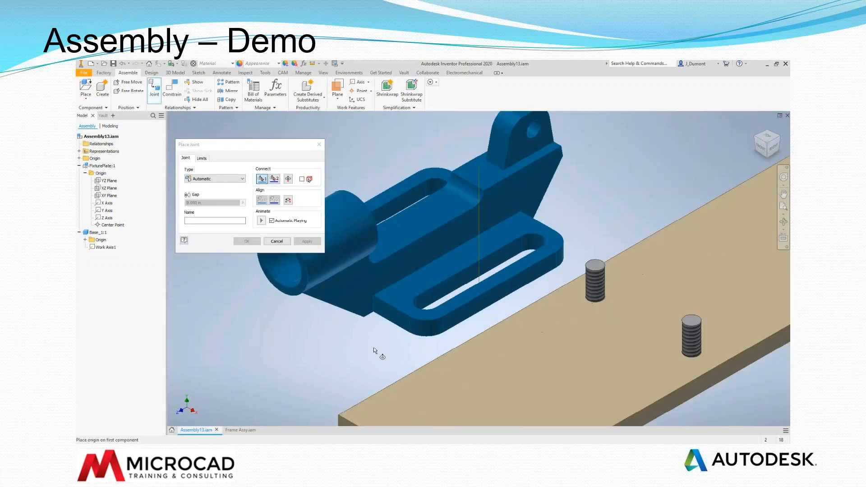
right_click(404, 301)
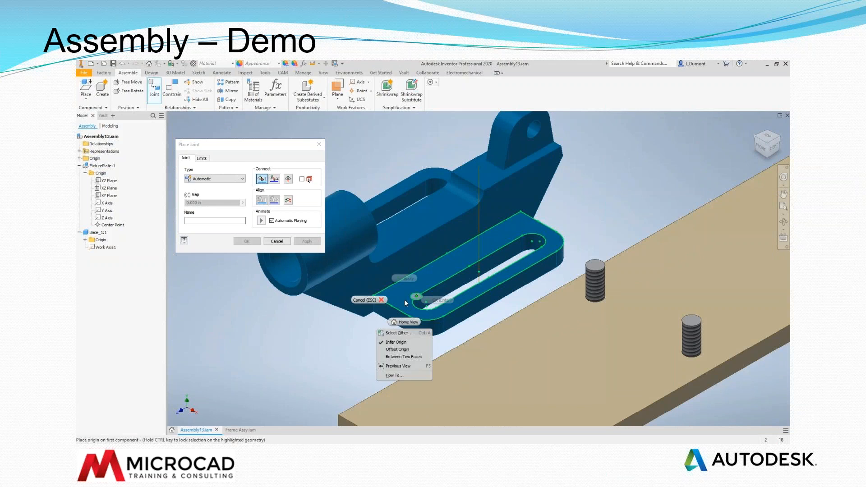
click(398, 333)
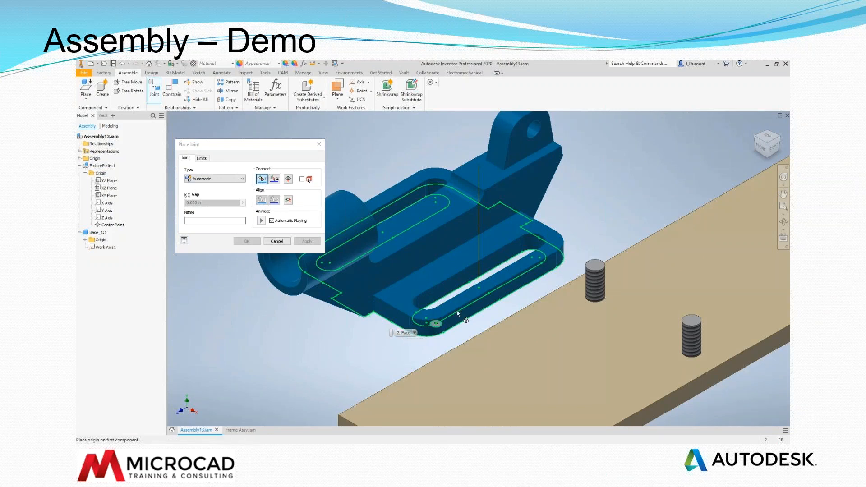
click(478, 289)
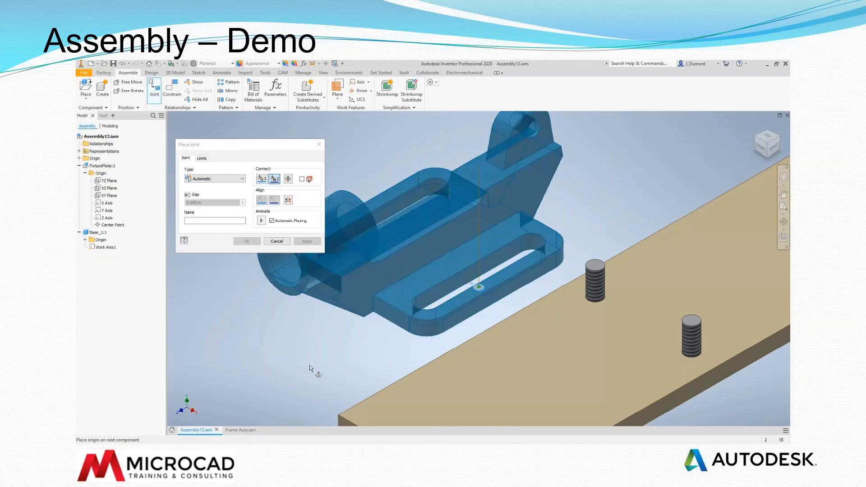
Place the second joint origin at the base of the front stud on the plate and set the joint type to Slider
scroll(400, 325, down, 3)
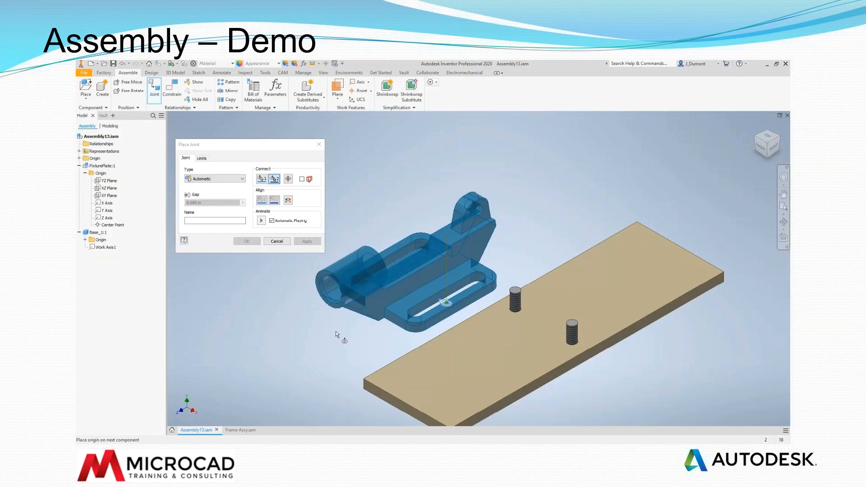
click(573, 344)
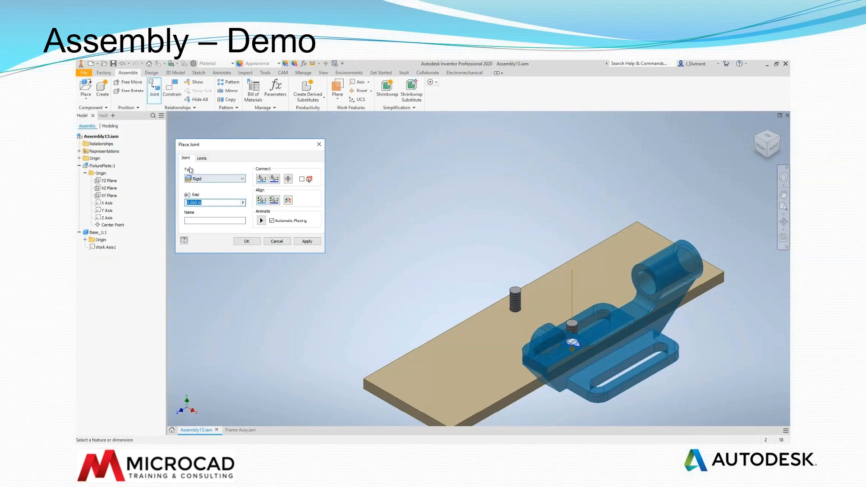
click(207, 179)
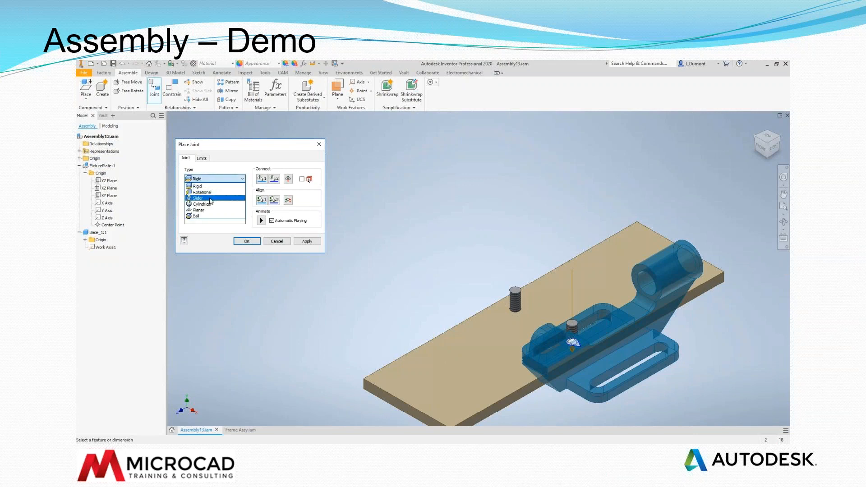
click(209, 199)
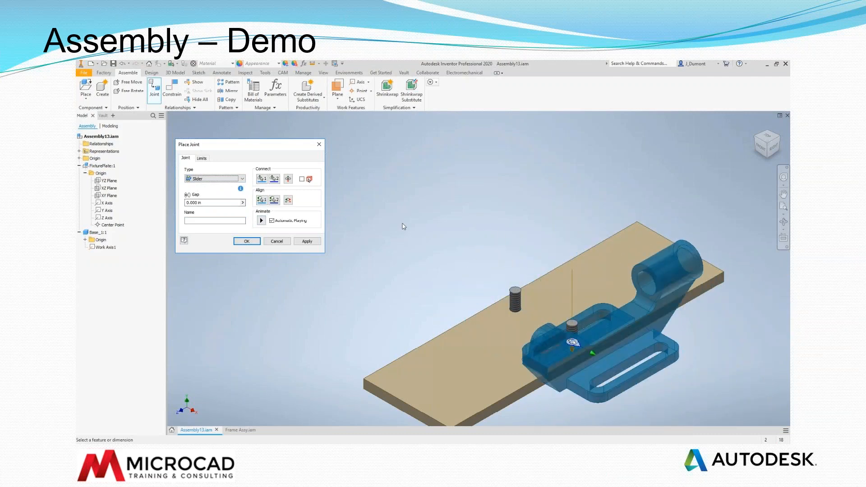
Align the end face of the bracket's slotted flange with the short end face of the plate and create the slider joint
middle_drag(590, 289, 559, 217)
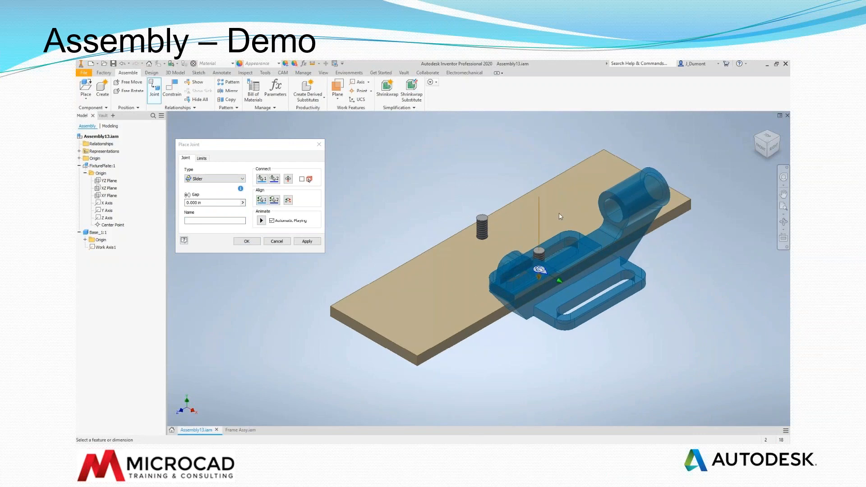
click(262, 200)
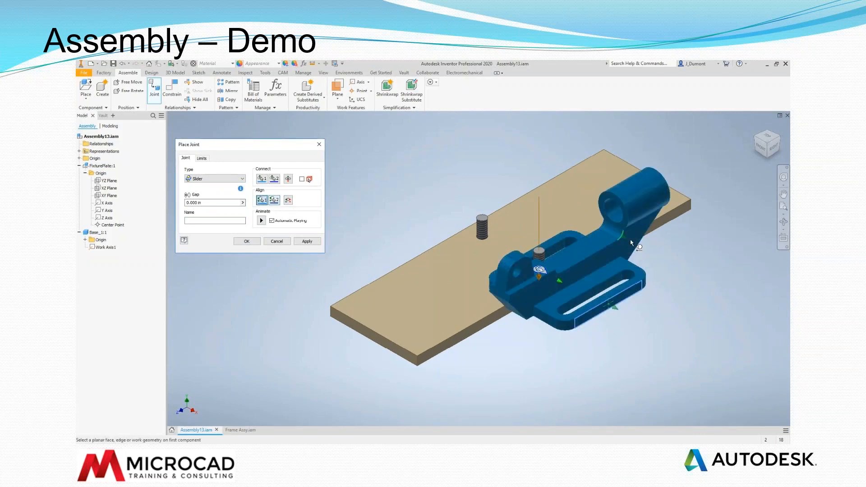
scroll(651, 319, up, 6)
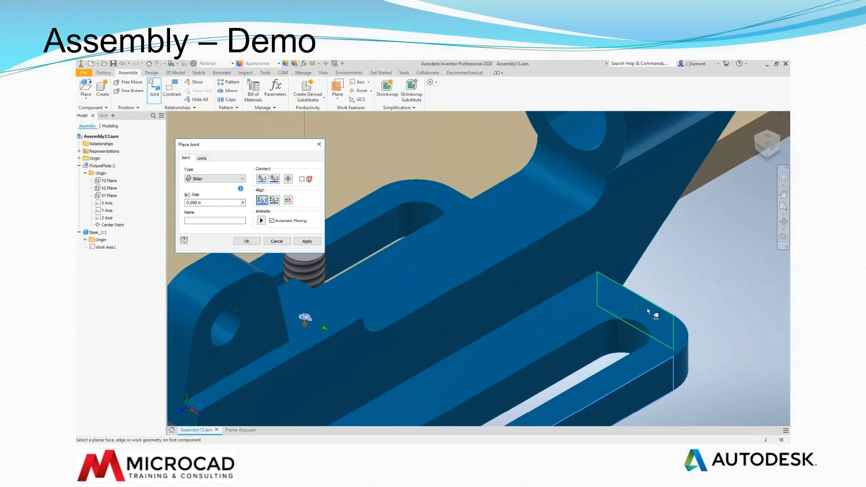
click(648, 310)
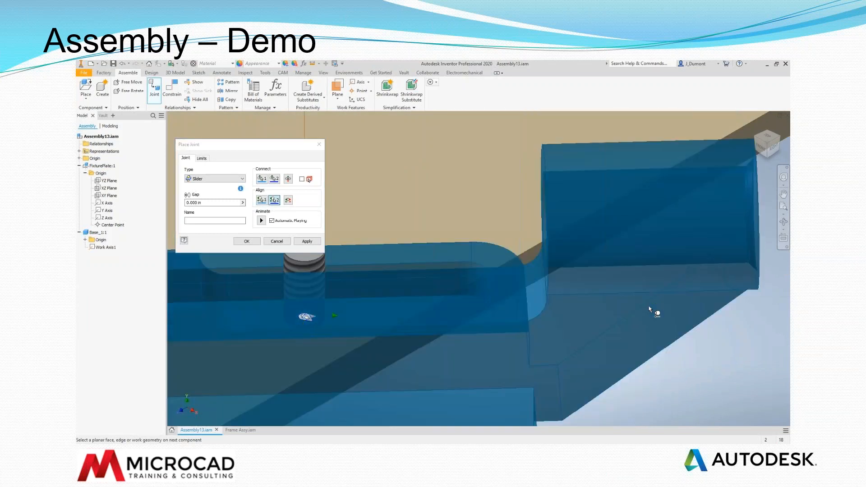
scroll(651, 302, down, 6)
scroll(652, 292, up, 4)
shift+middle_drag(653, 291, 446, 278)
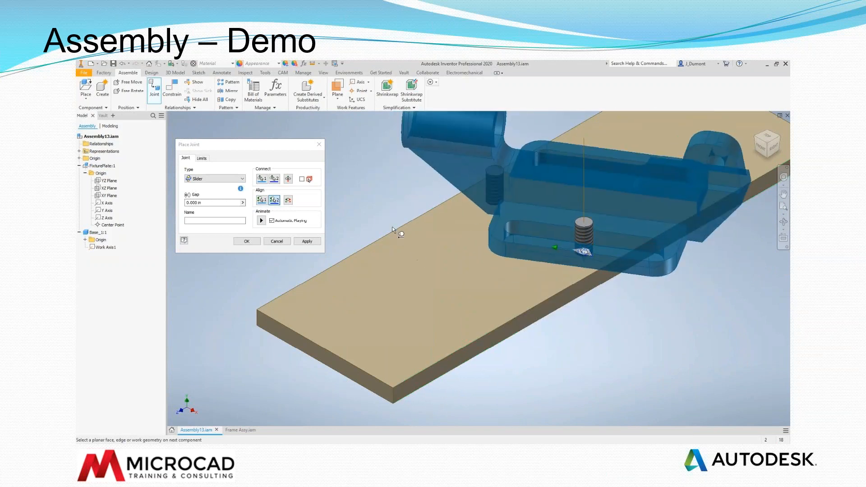
click(717, 208)
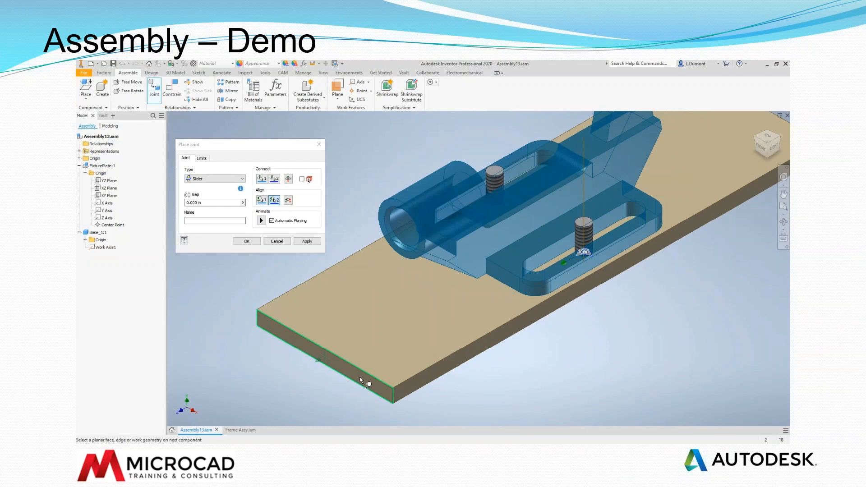
click(360, 377)
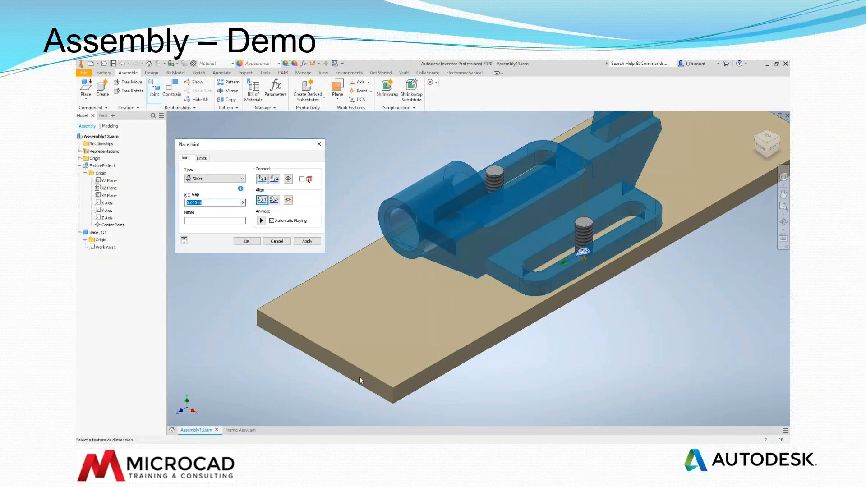
click(246, 241)
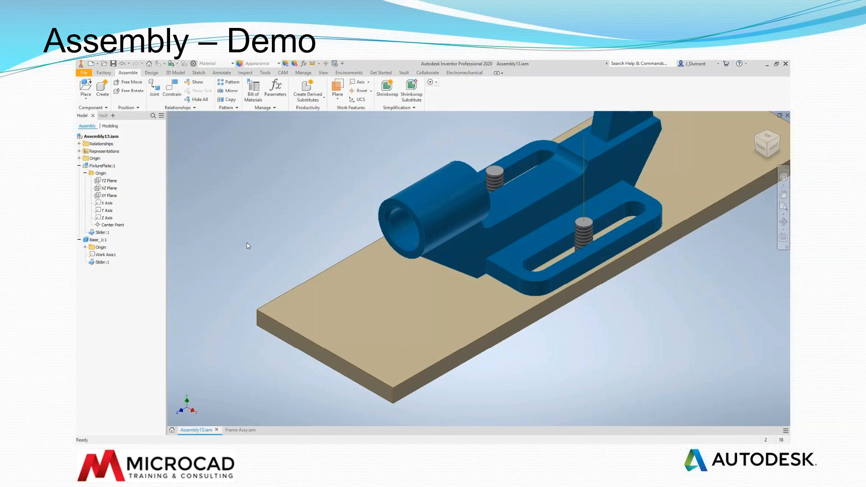
Slide the bracket along the plate to check the motion allowed by the joint
scroll(301, 225, down, 3)
middle_drag(300, 208, 316, 250)
mouse_move(384, 259)
mouse_down()
mouse_move(448, 236)
mouse_move(348, 276)
mouse_move(389, 264)
mouse_up()
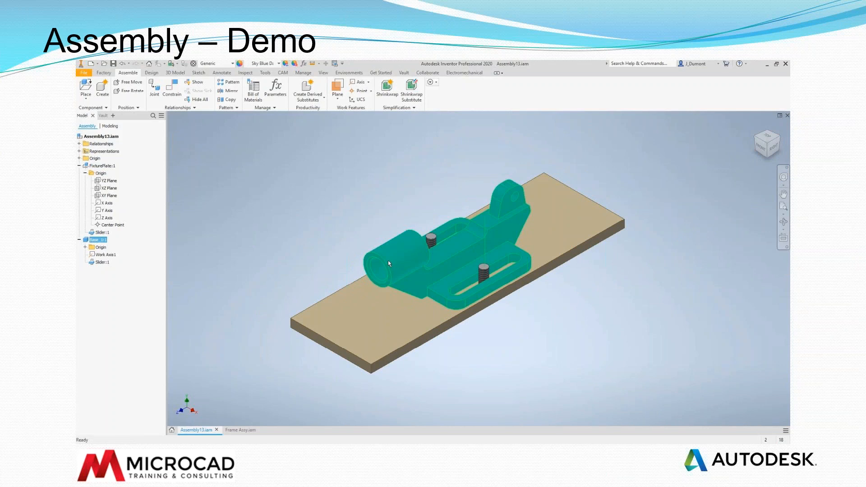
mouse_move(400, 275)
click(401, 273)
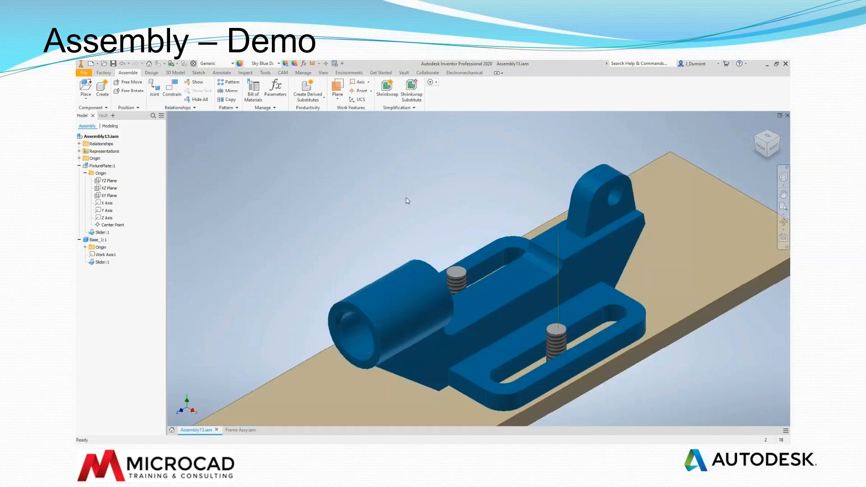
Edit the slider joint of the bracket and enable its linear Start and End limits
scroll(406, 198, up, 4)
click(102, 262)
right_click(105, 263)
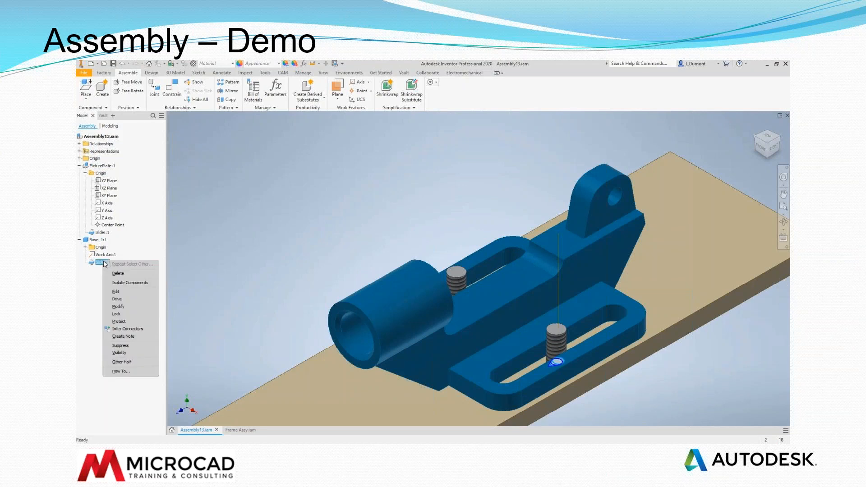
click(118, 293)
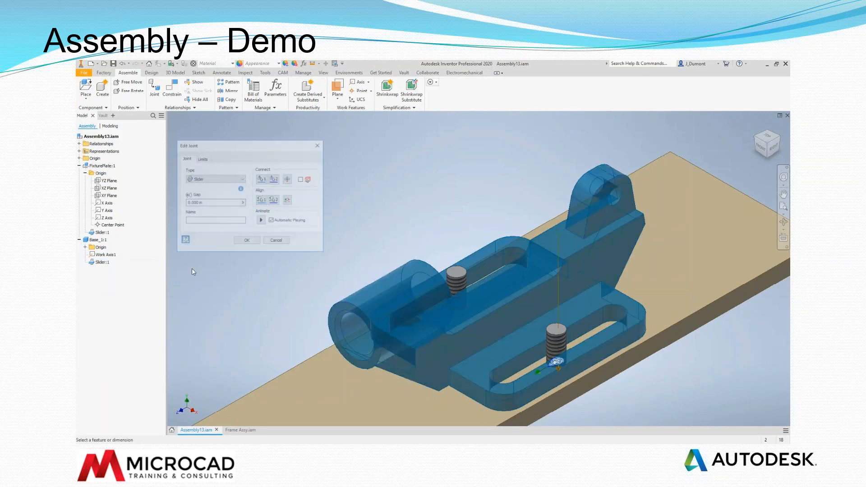
click(202, 159)
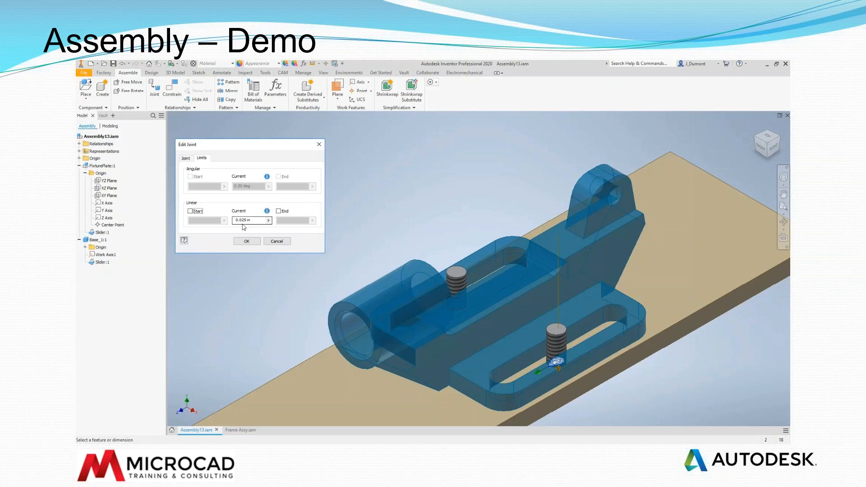
click(190, 212)
click(278, 211)
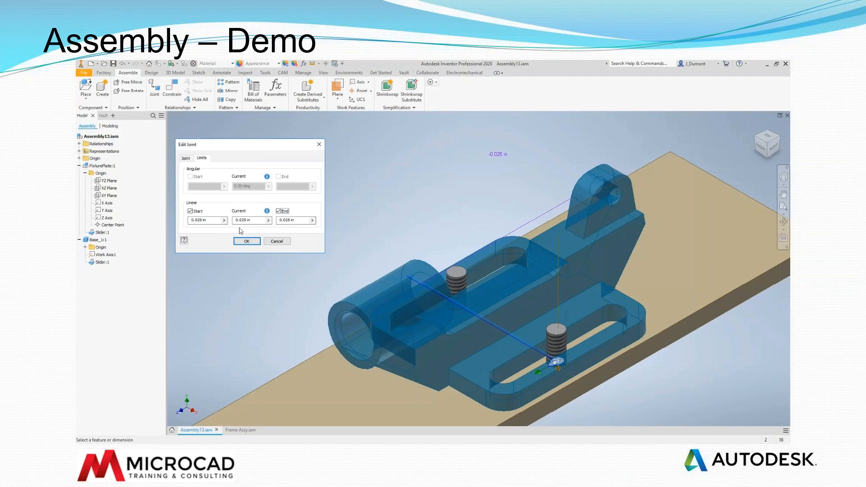
Set the linear End limit to 0.720 in by measuring from the bracket's work axis to the rounded end of the slot
click(312, 220)
click(337, 221)
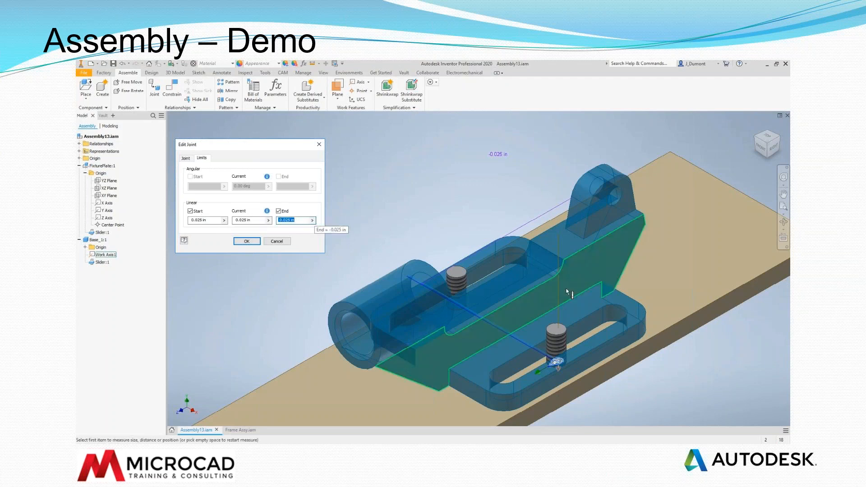
click(559, 307)
right_click(619, 318)
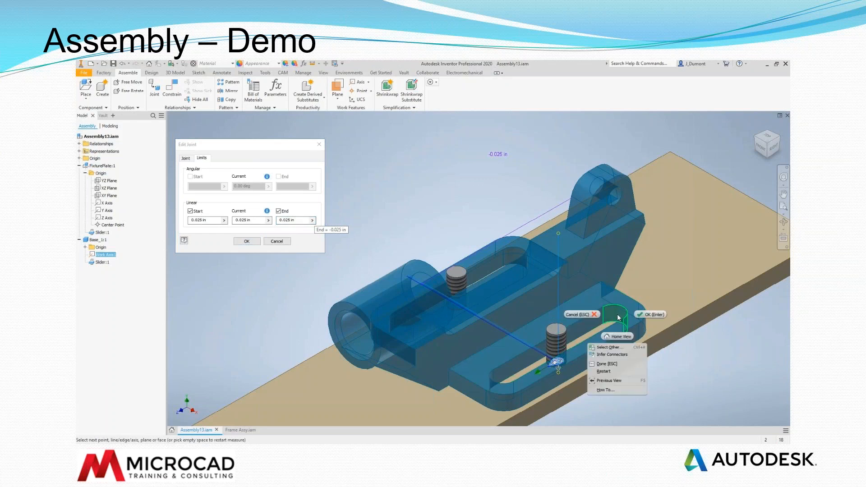
key(Escape)
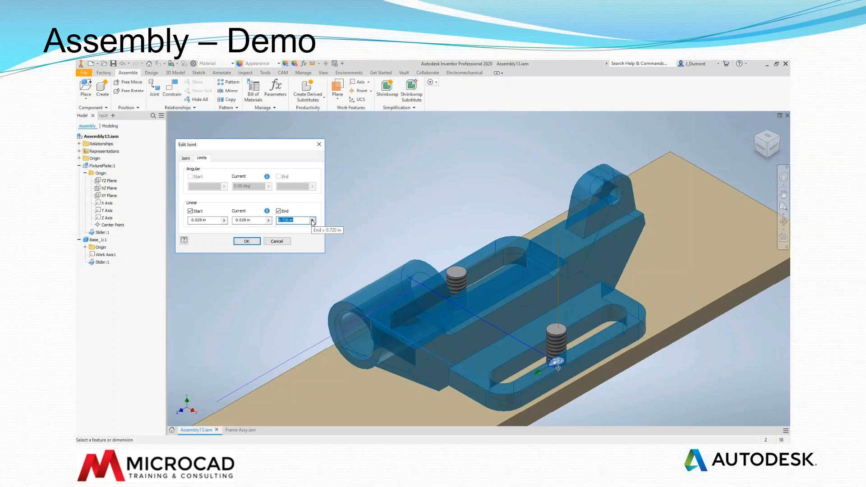
Set the slider joint's linear Start limit to -0.720 in
click(198, 220)
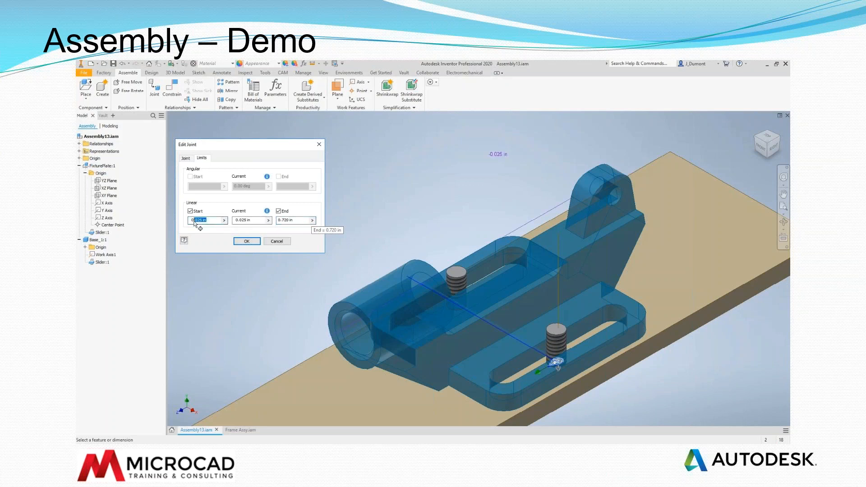
text(0.720 in)
click(191, 220)
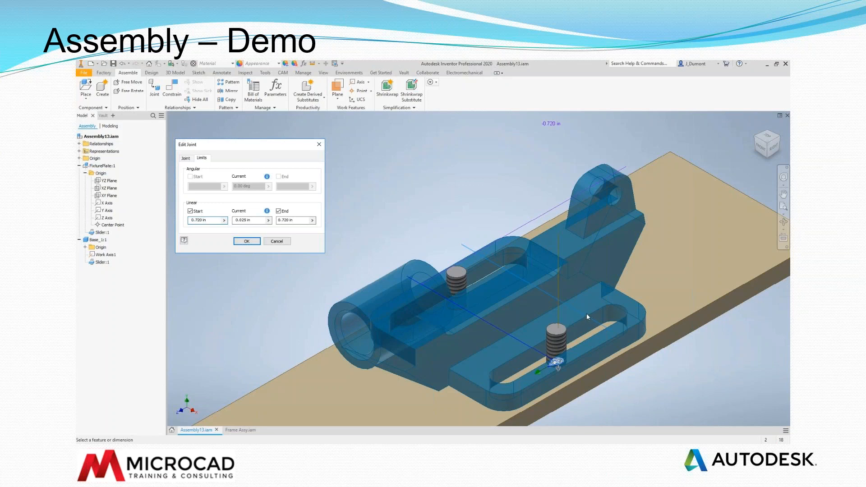
Apply the linear limits to the slider joint and slide the bracket back and forth along the plate to test its travel
click(306, 220)
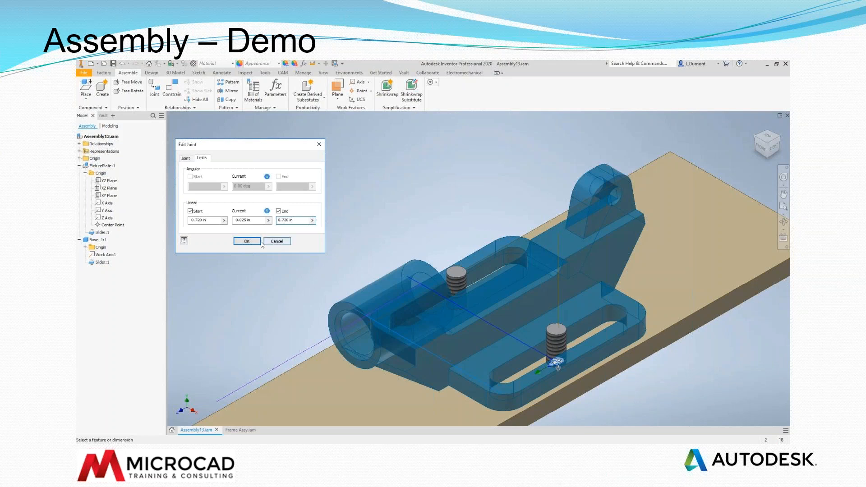
click(246, 242)
drag(399, 275, 432, 255)
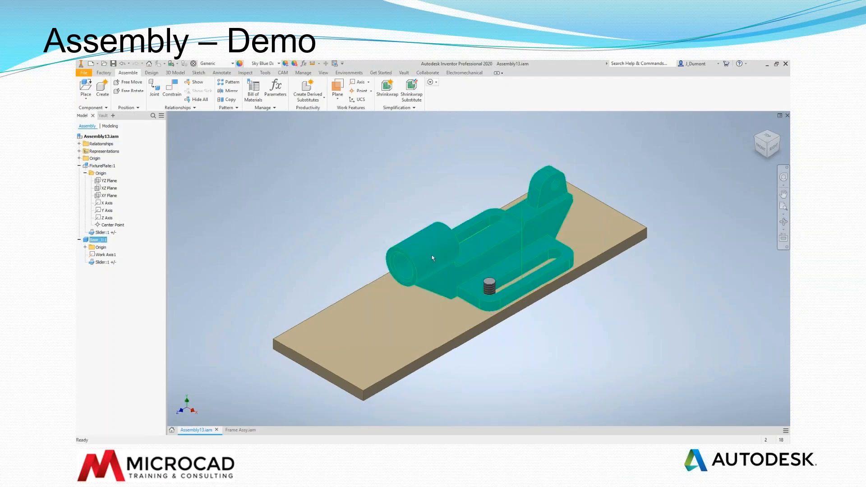
mouse_move(443, 267)
drag(432, 242, 412, 255)
click(399, 216)
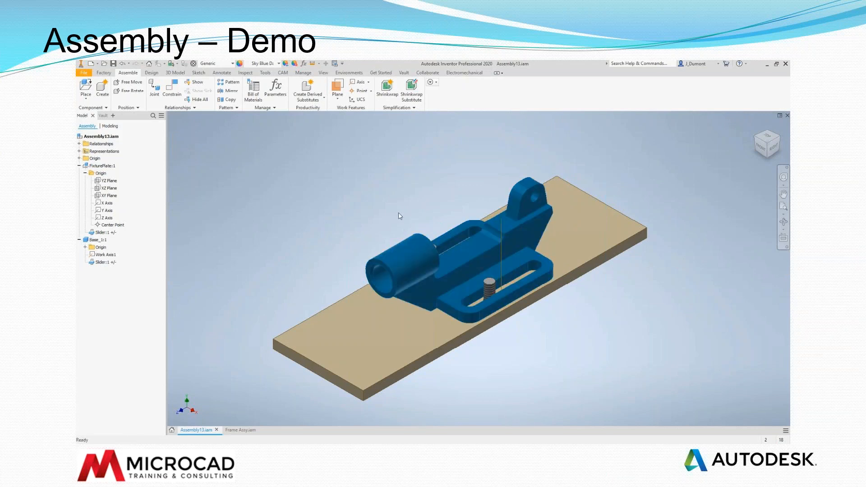
Lock the bracket's slider joint
right_click(103, 263)
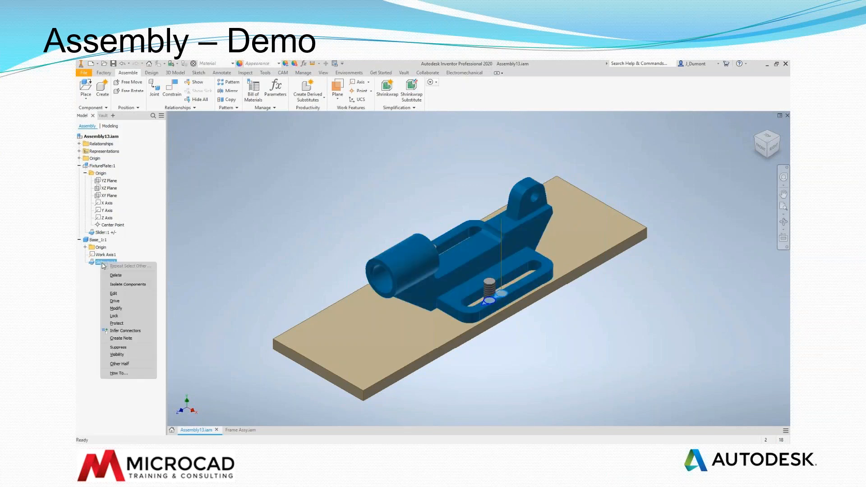
click(130, 316)
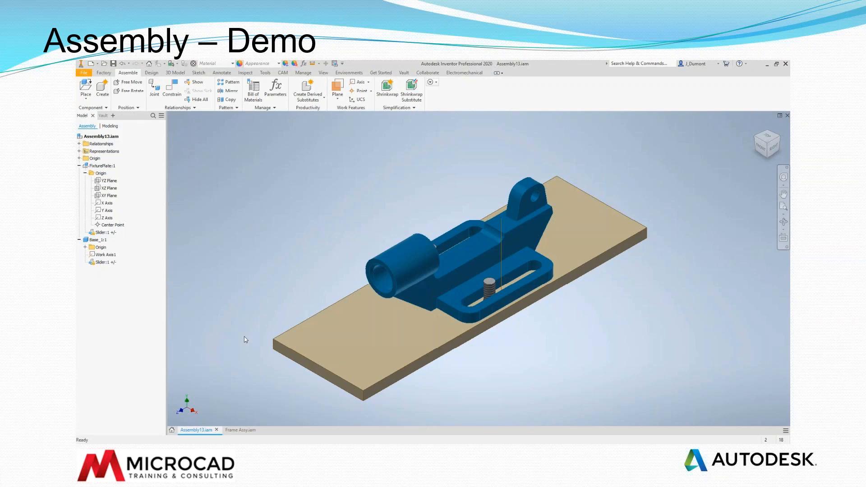
Switch to the Frame Assy.iam assembly and examine the upper ends of the channel and rectangular tube uprights
click(244, 430)
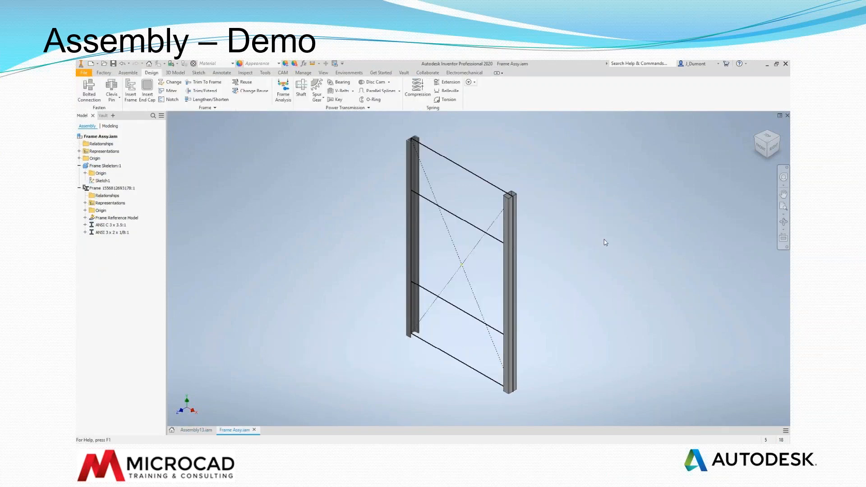
middle_drag(530, 162, 530, 176)
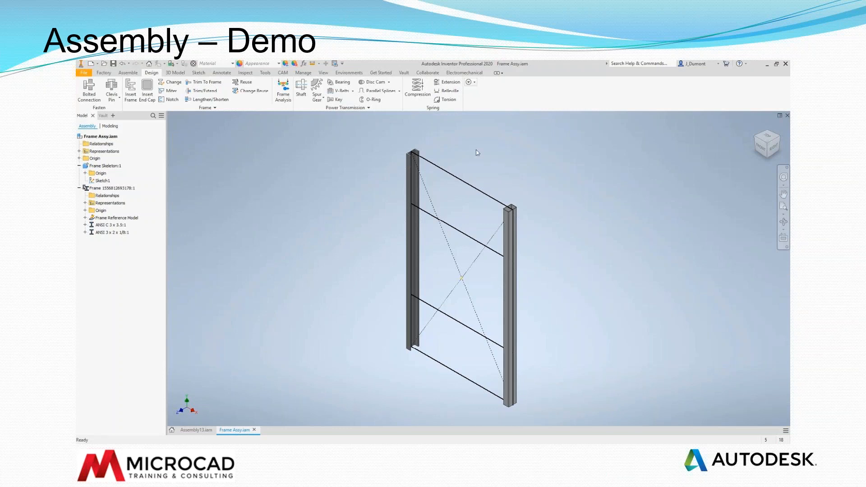
scroll(469, 175, up, 3)
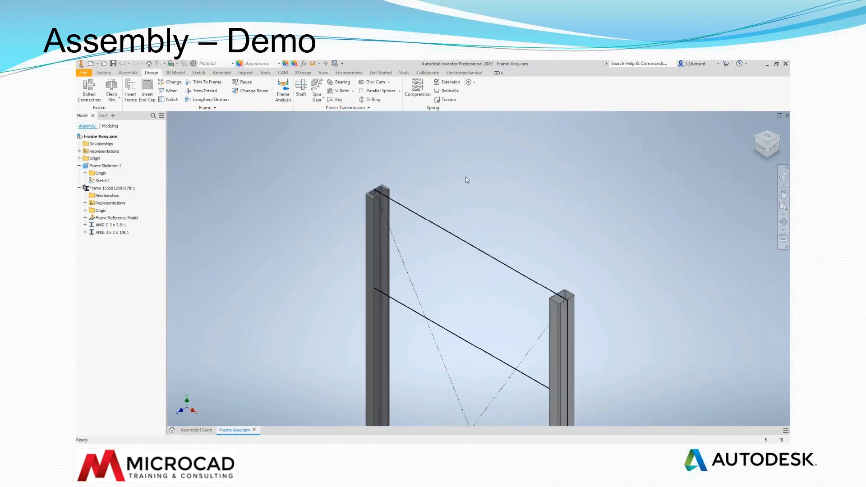
scroll(429, 197, up, 2)
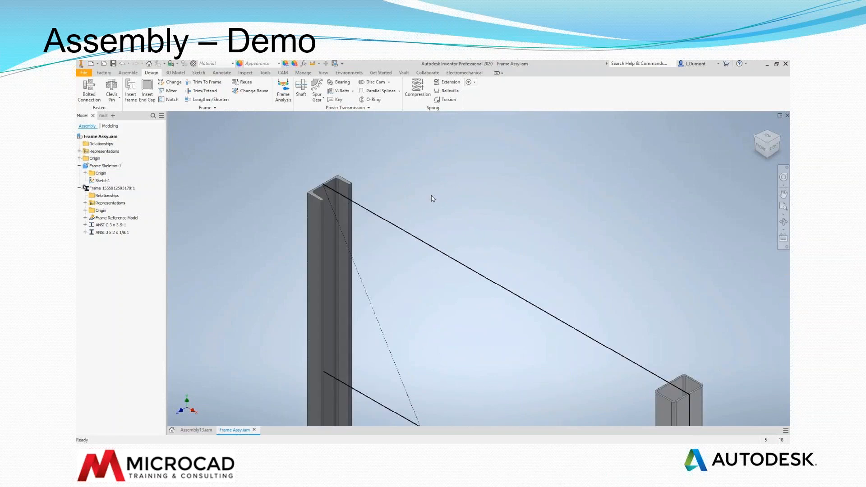
scroll(485, 216, down, 2)
scroll(605, 317, up, 4)
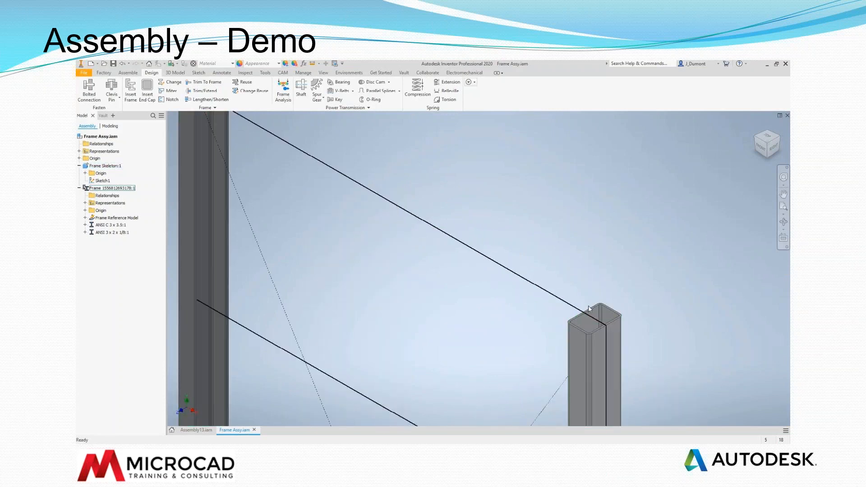
scroll(557, 221, down, 3)
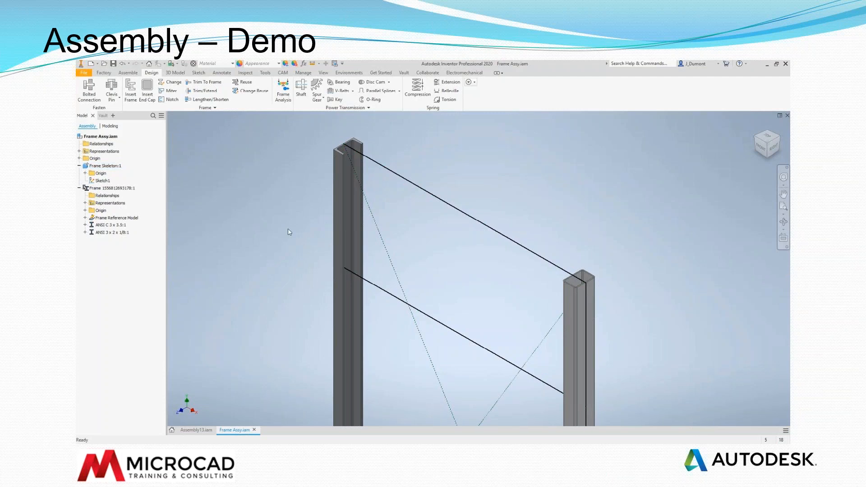
Insert an ANSI AISC HSS (Rectangular) 3 x 2 x 1/8 frame member along the second-highest horizontal skeleton line between the uprights
click(131, 88)
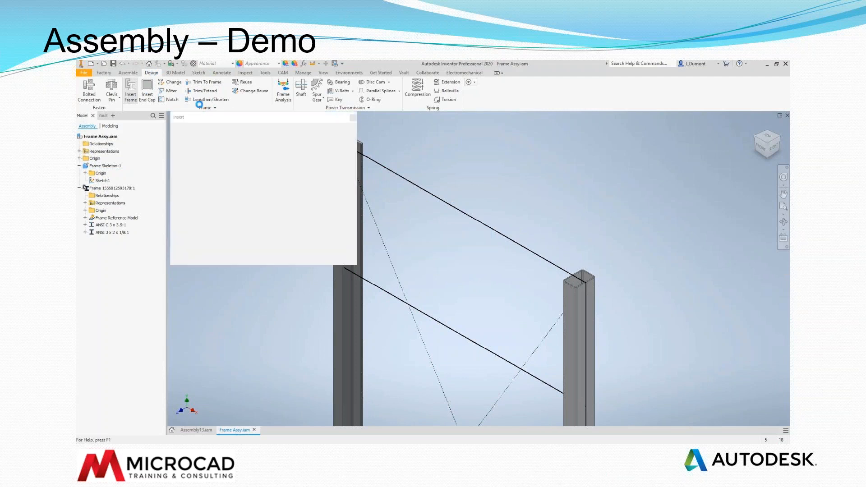
middle_drag(445, 163, 522, 170)
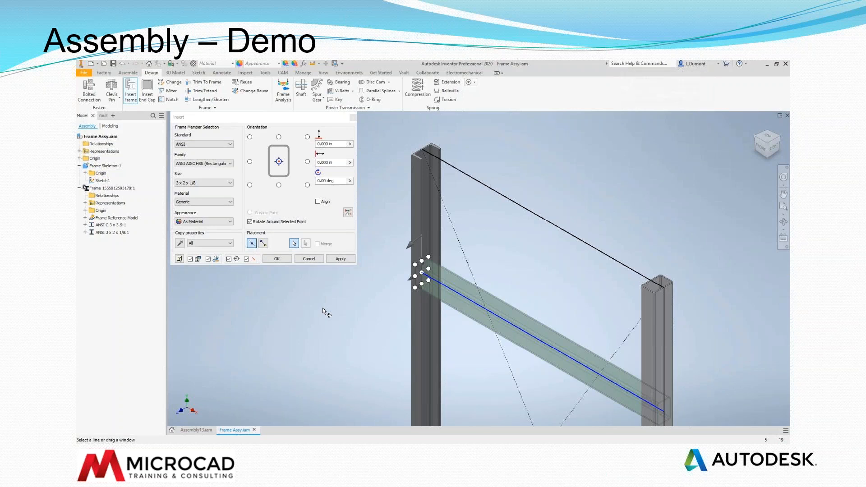
scroll(659, 290, up, 3)
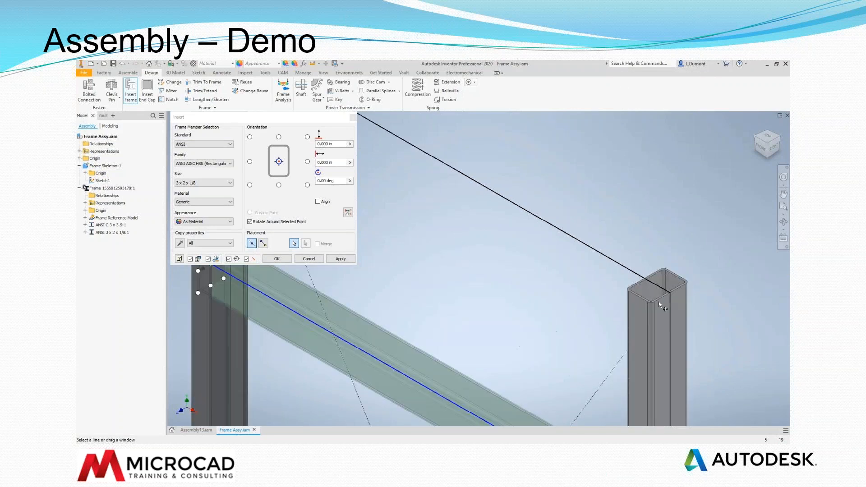
scroll(607, 288, down, 3)
scroll(527, 268, up, 5)
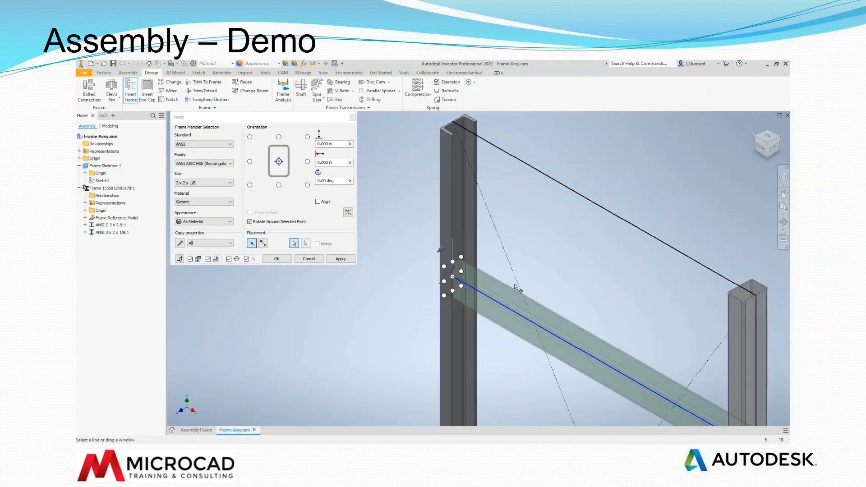
scroll(527, 267, up, 2)
scroll(533, 265, up, 2)
scroll(590, 242, down, 3)
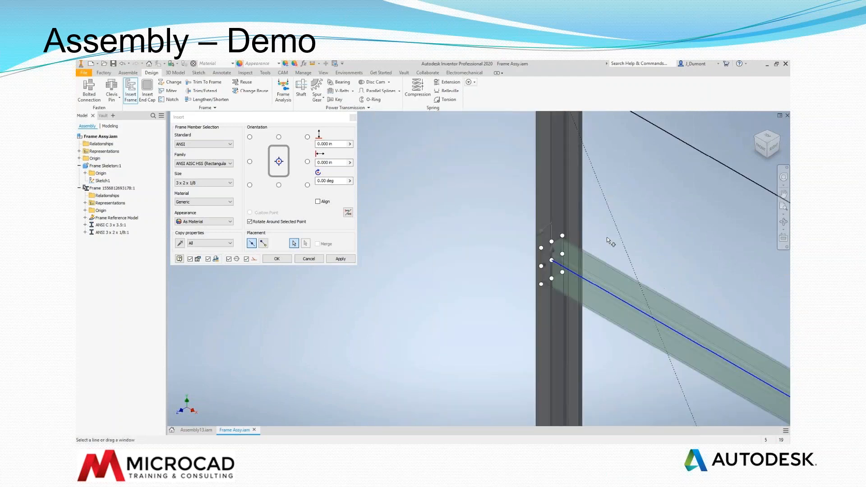